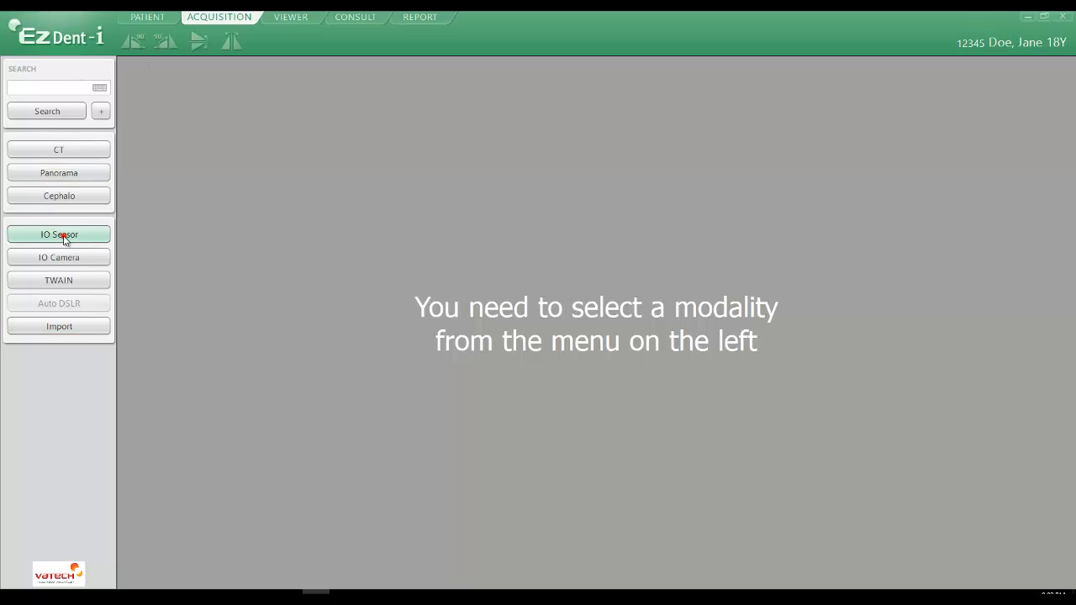
Choose the IO Sensor modality and set its acquisition layout to IO Sensor 10 FMX
left_click(64, 238)
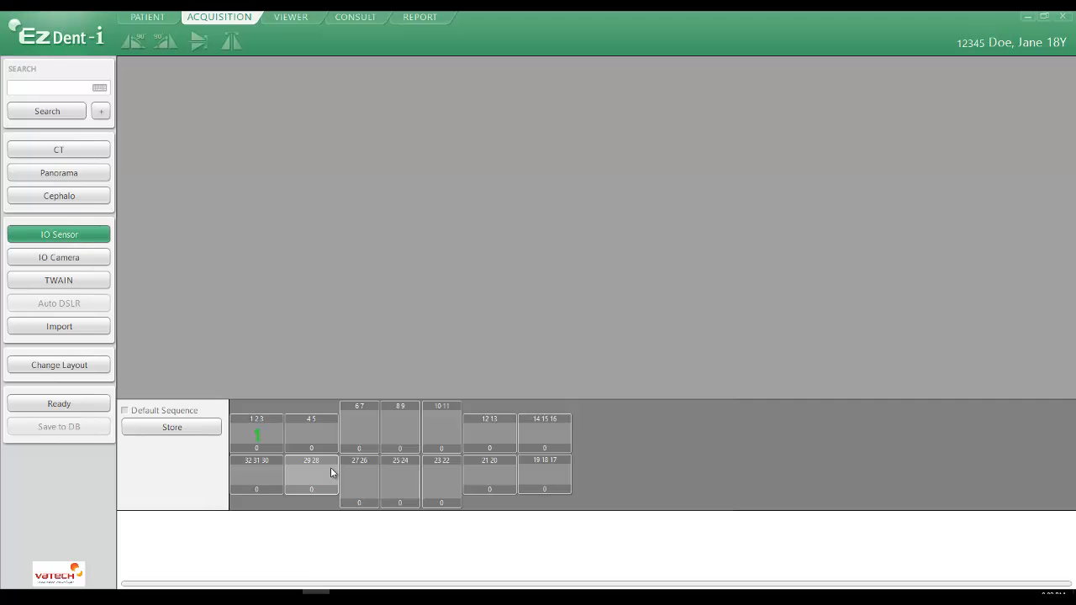
left_click(58, 366)
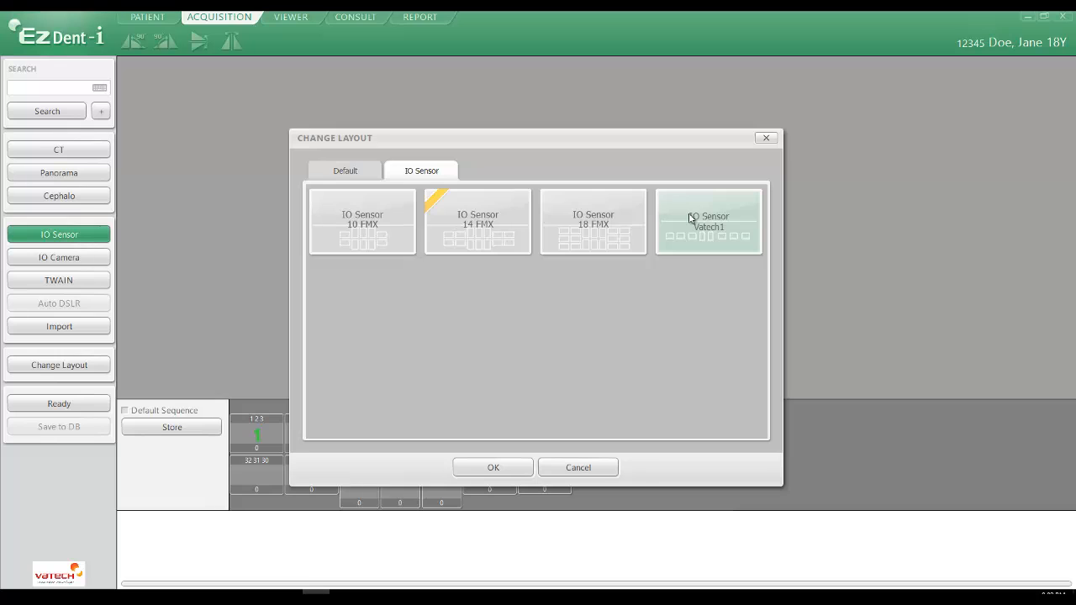
left_click(377, 232)
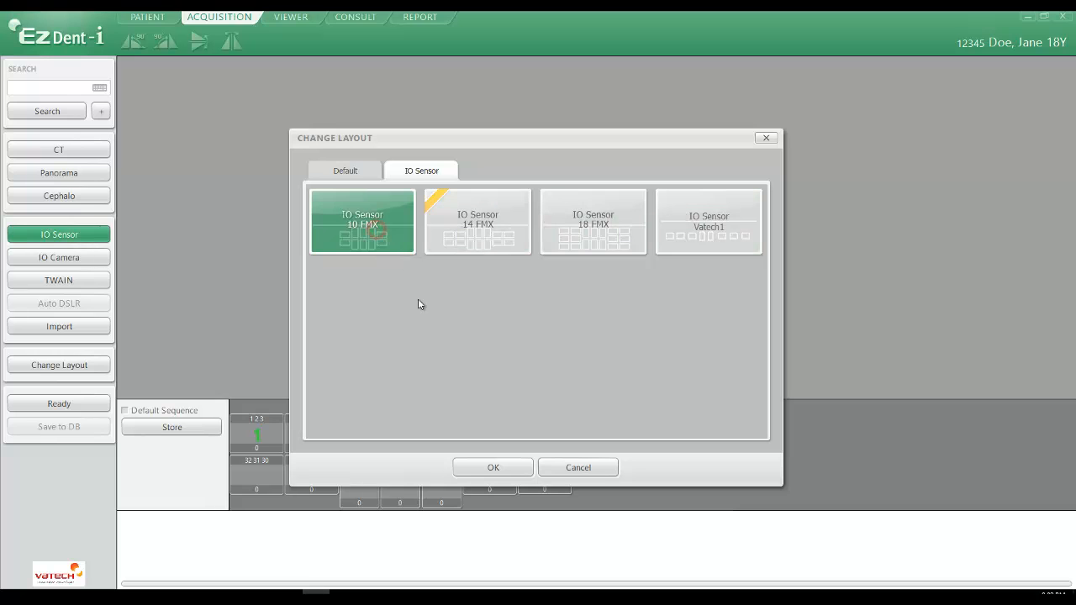
left_click(495, 468)
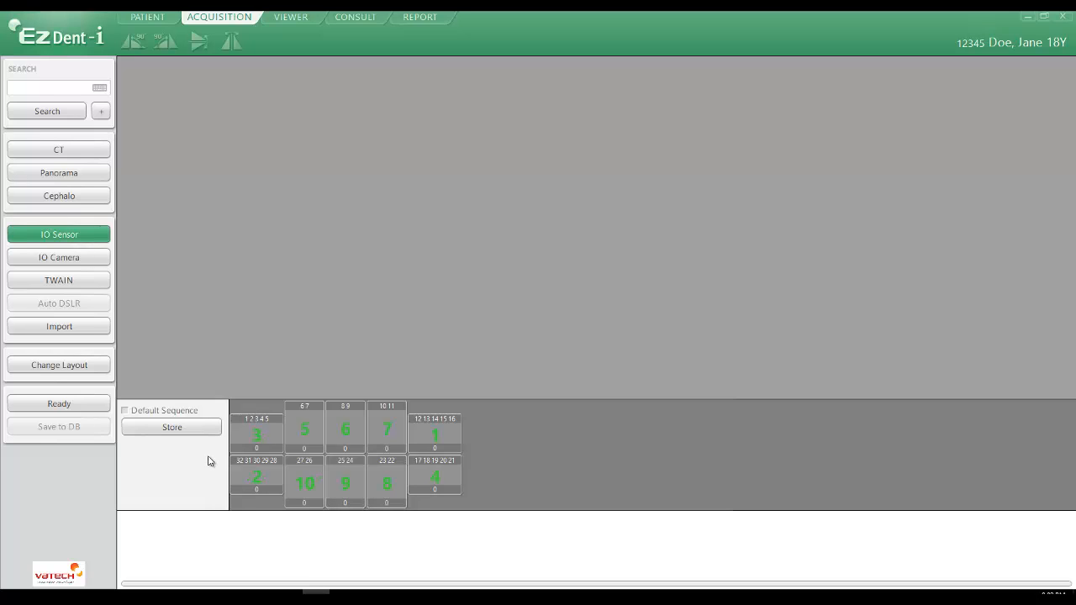
Compare the default sequence with the custom one, then clear the numbers from all ten positions of the custom sequence
left_click(123, 411)
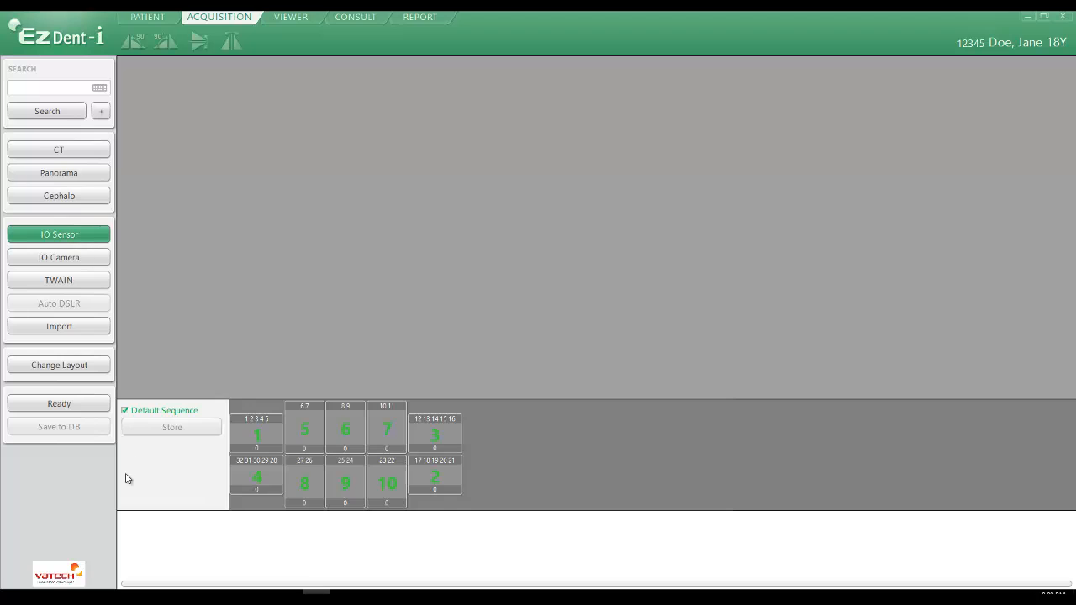
left_click(126, 411)
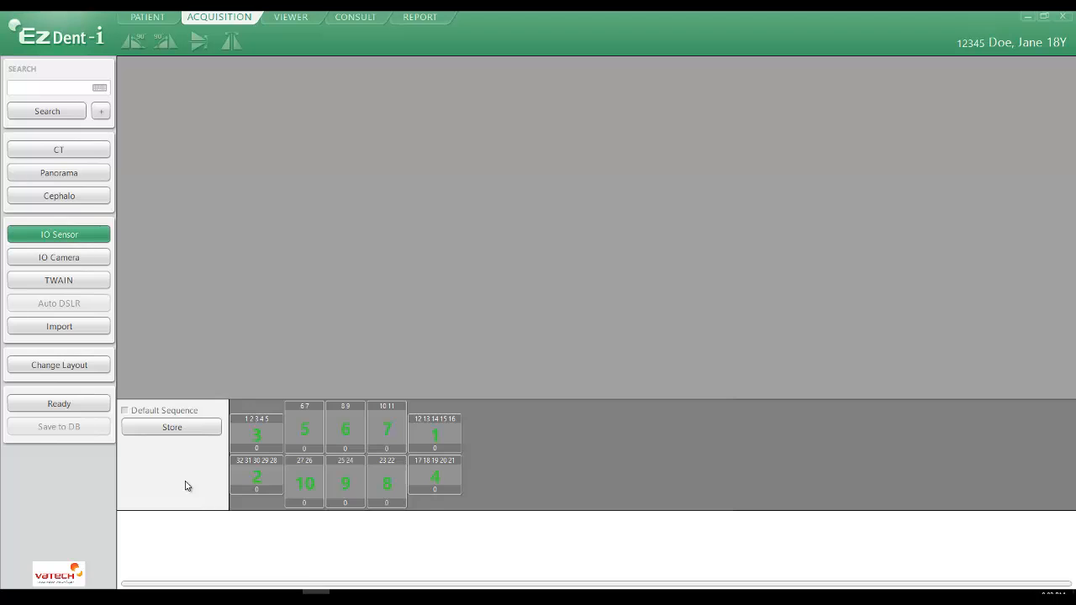
left_click(305, 485)
left_click(346, 482)
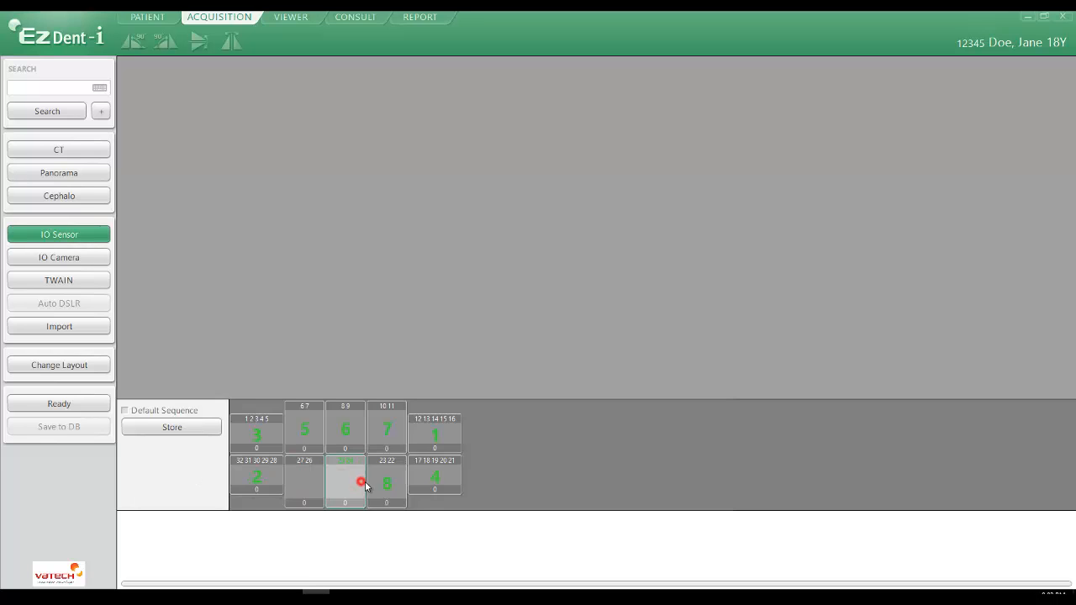
left_click(388, 483)
left_click(436, 477)
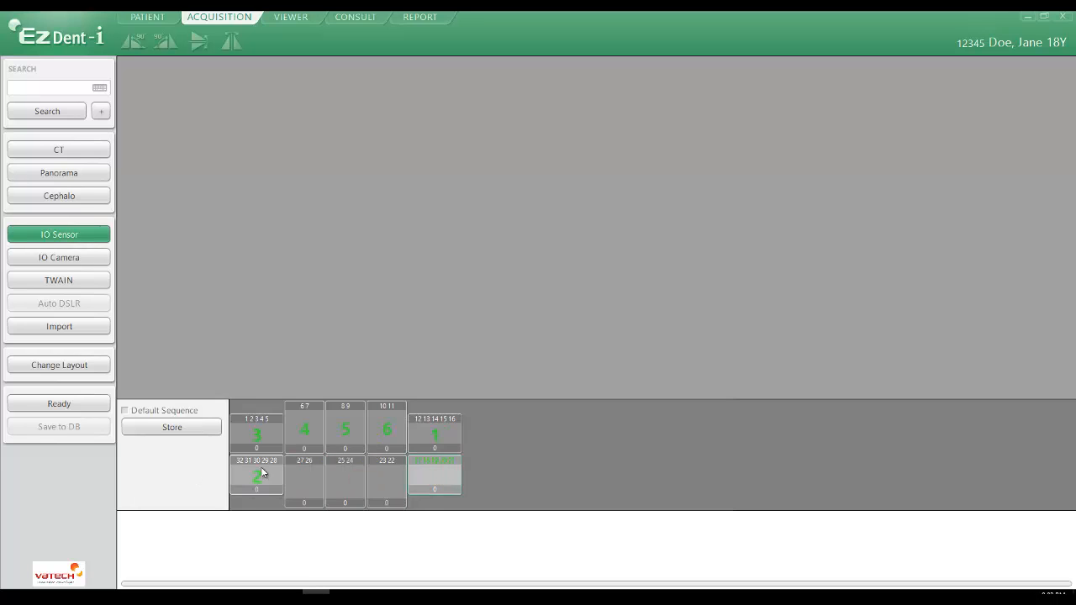
left_click(391, 431)
left_click(348, 428)
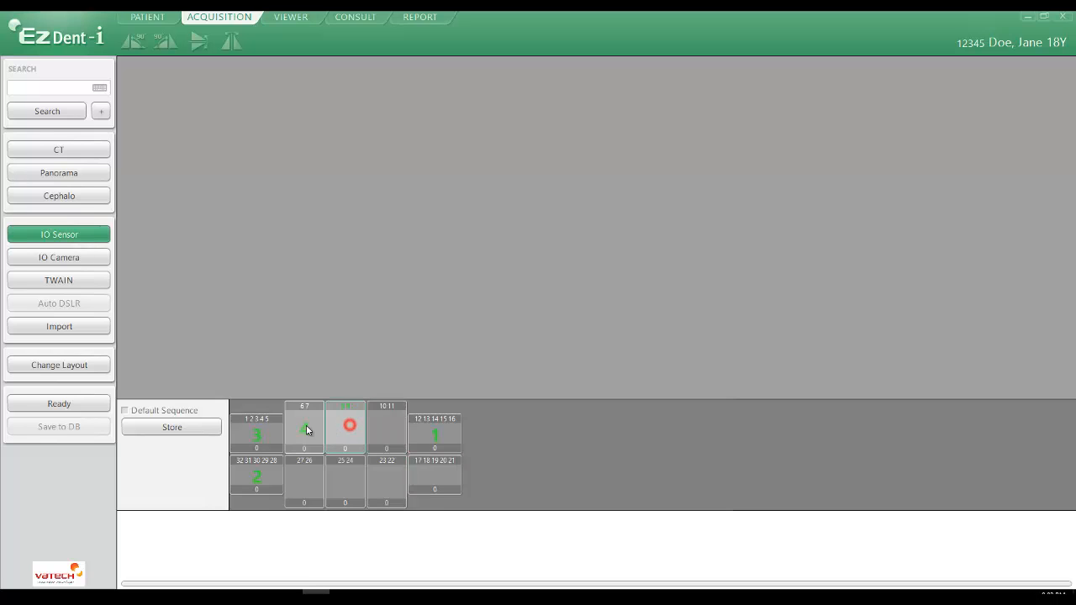
left_click(305, 429)
left_click(247, 435)
left_click(252, 474)
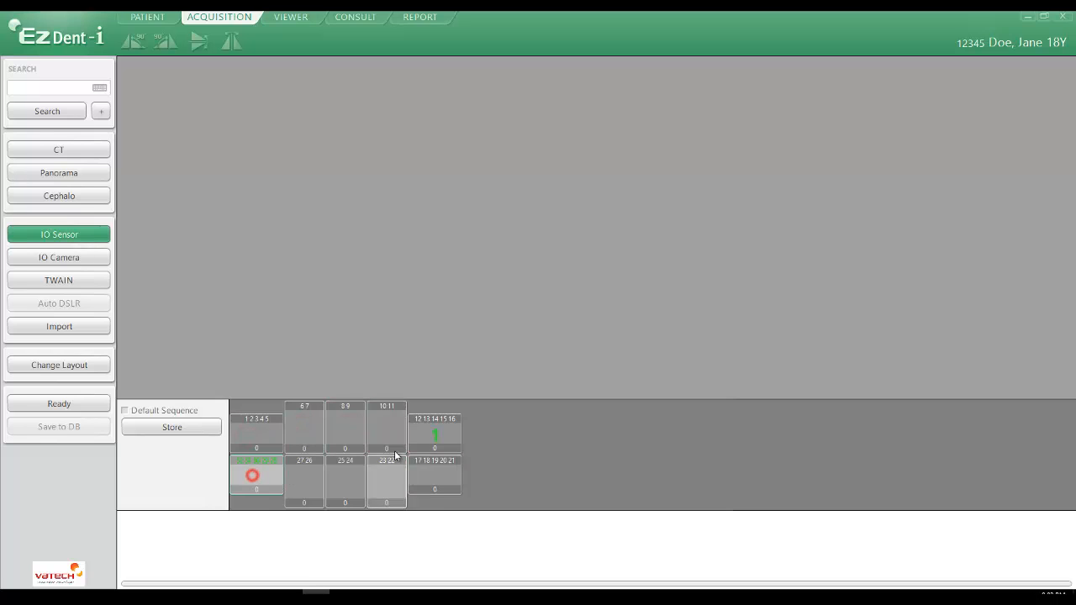
left_click(434, 435)
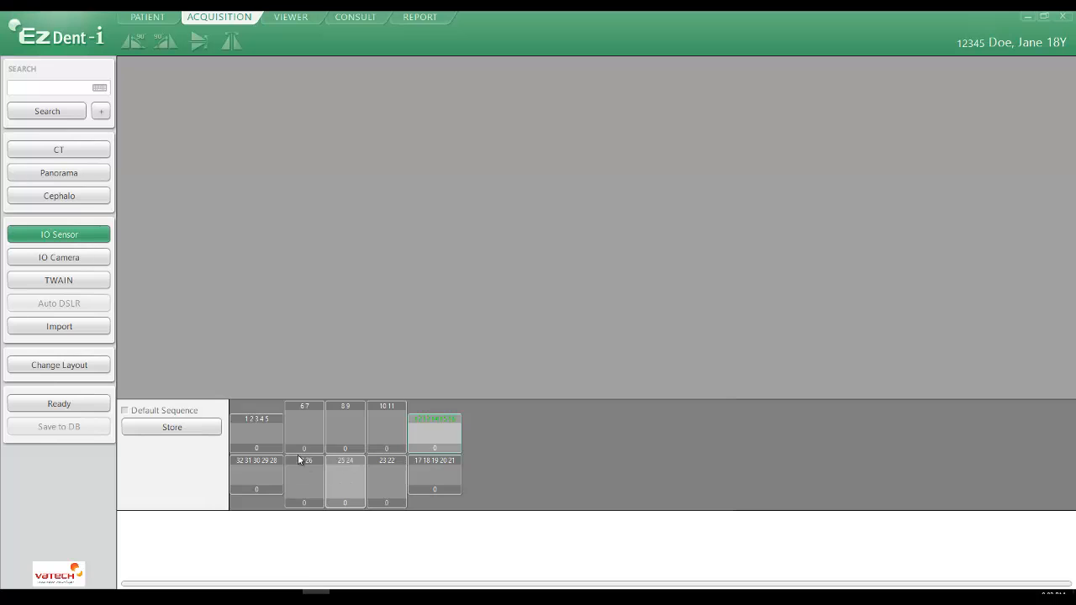
Number the exposure positions 1 to 10 in this order: 32–28, 12–16, 17–21, 1–5, 6 7, 8 9, 10 11, 23 22, 25 24, 27 26
left_click(256, 478)
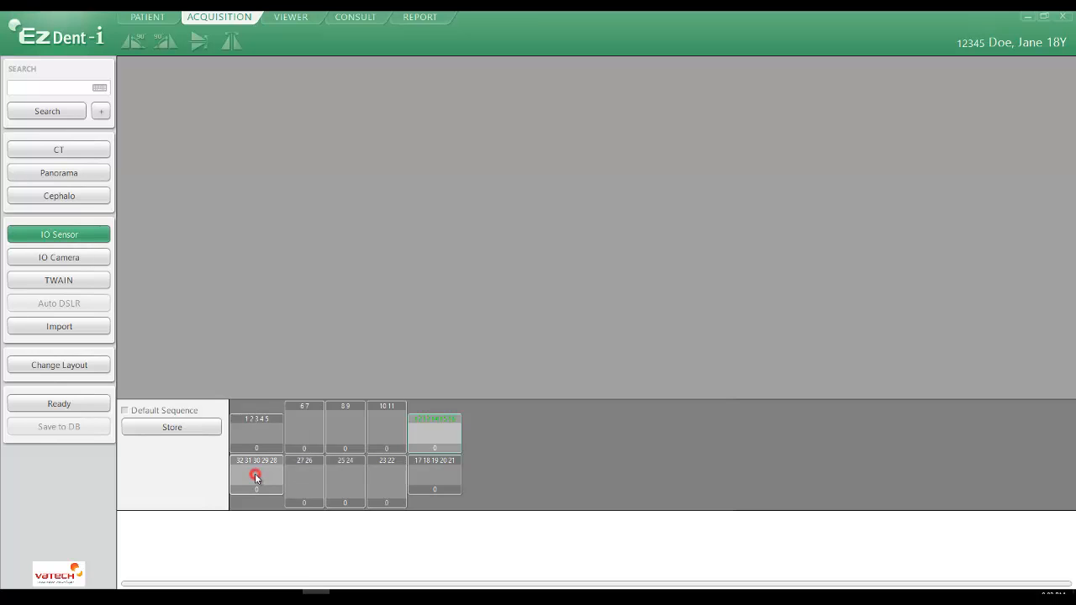
left_click(435, 430)
left_click(433, 476)
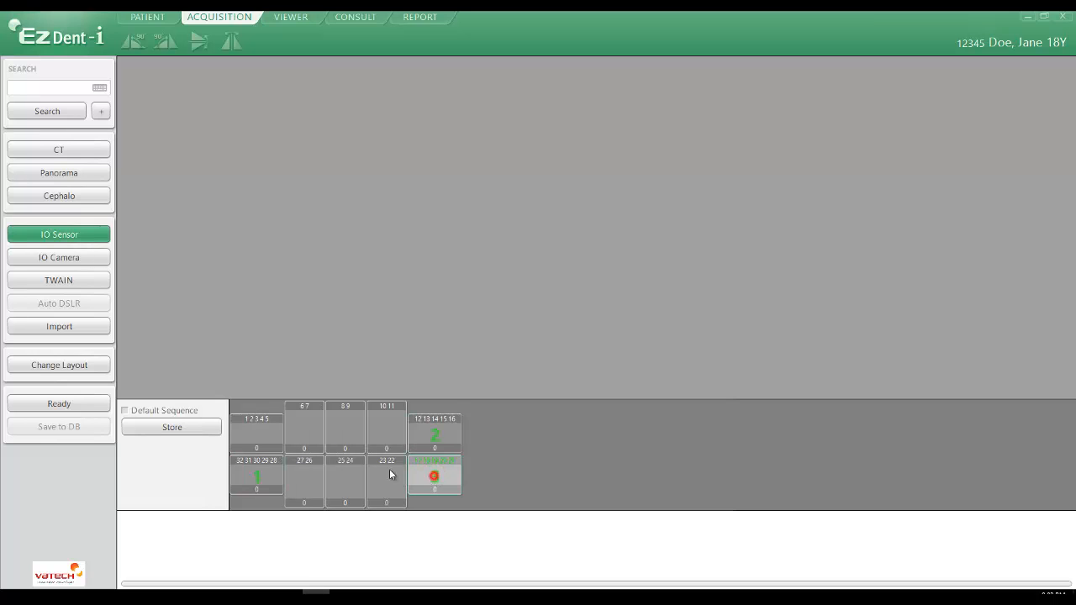
left_click(253, 433)
left_click(311, 430)
left_click(338, 430)
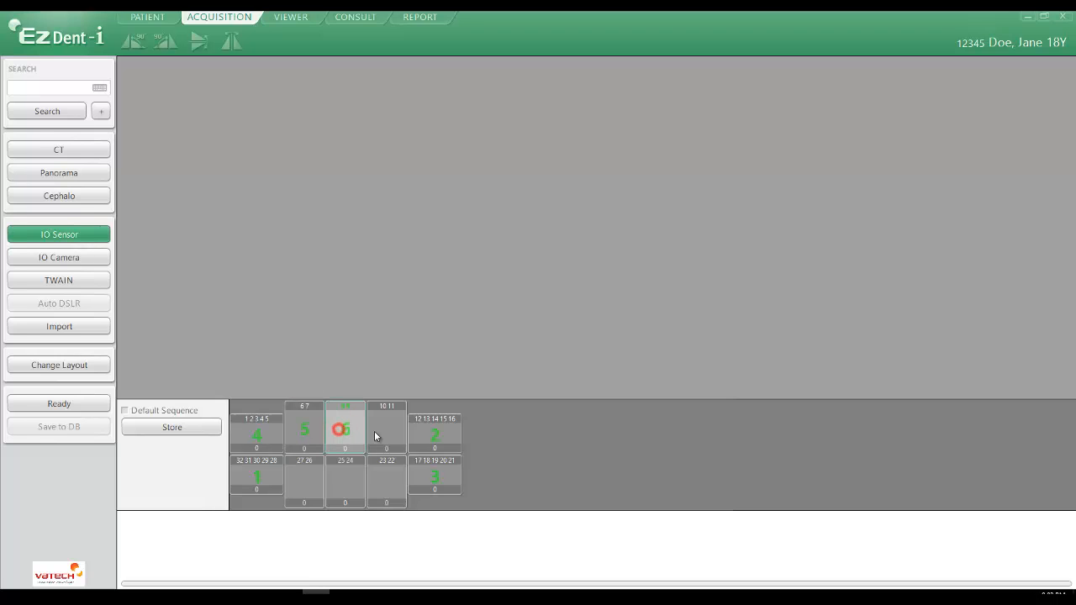
left_click(390, 429)
left_click(387, 480)
left_click(348, 481)
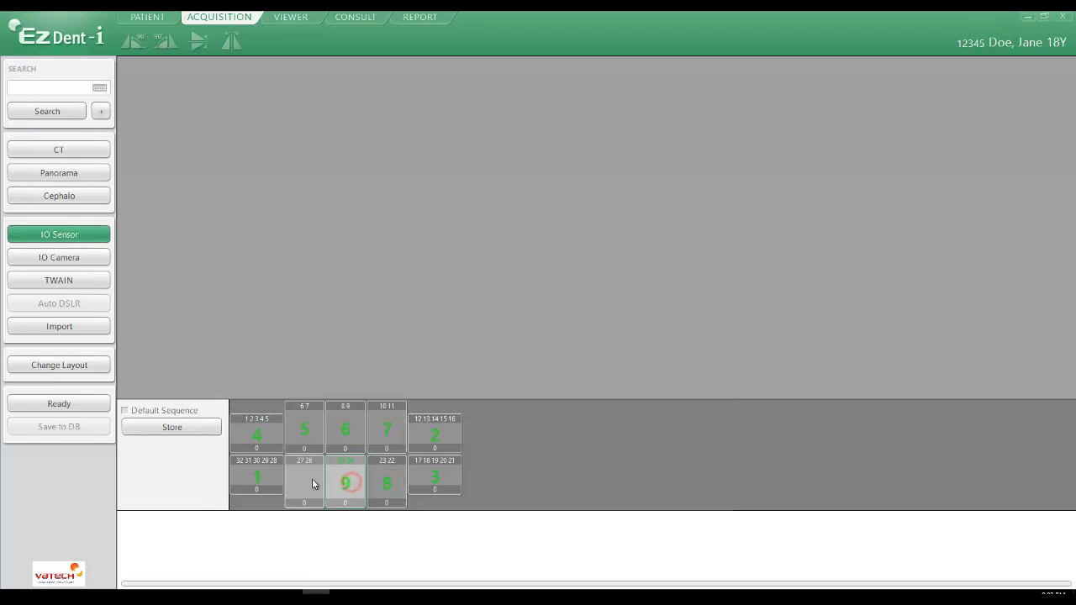
left_click(312, 483)
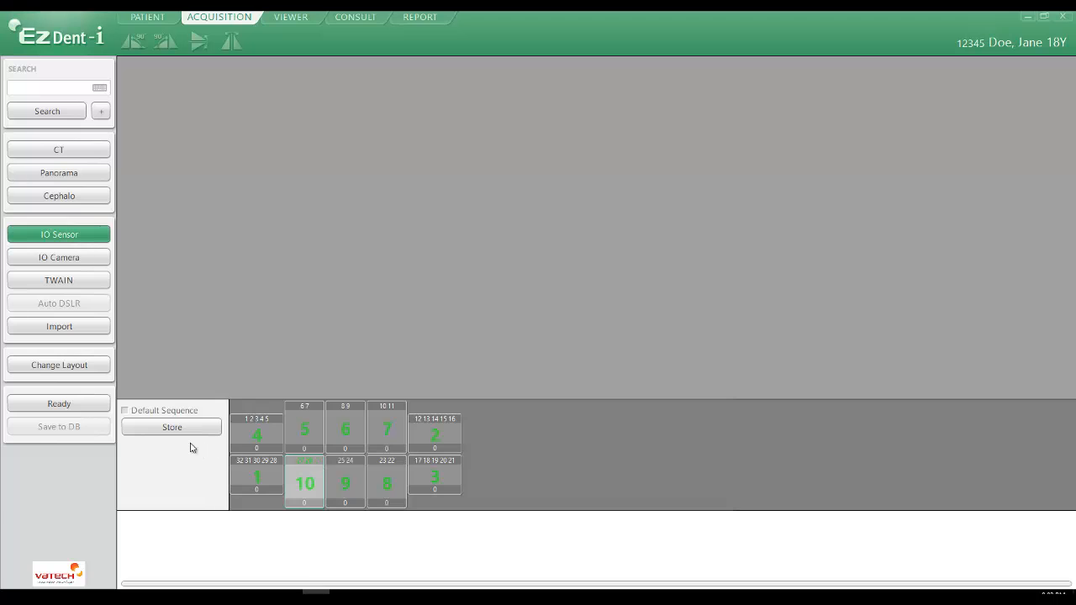
Store the custom exposure sequence and check it against the default sequence, leaving Default Sequence off
left_click(152, 428)
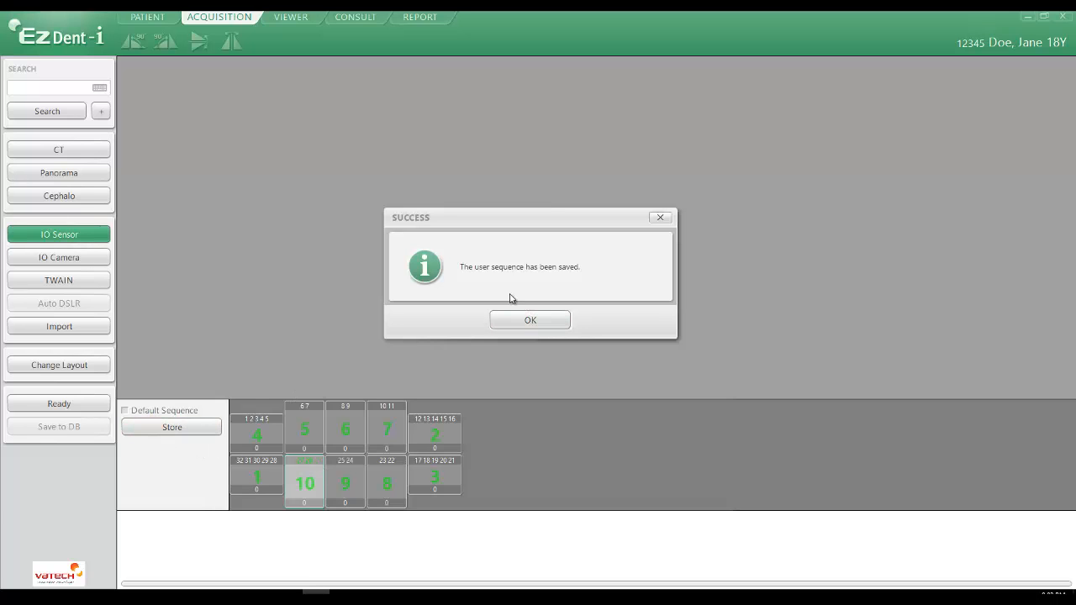
left_click(530, 317)
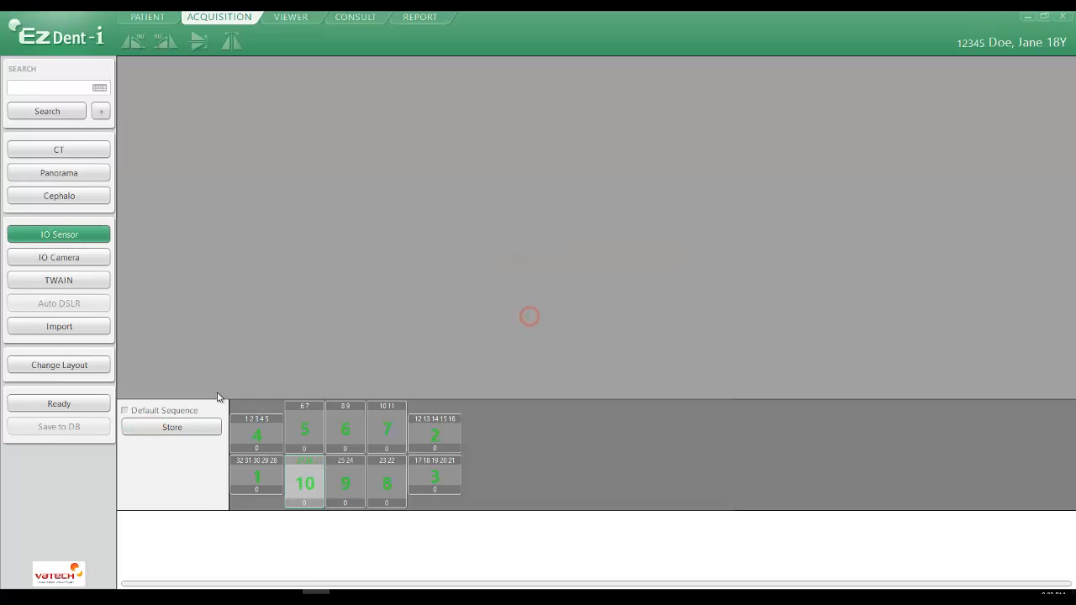
left_click(124, 410)
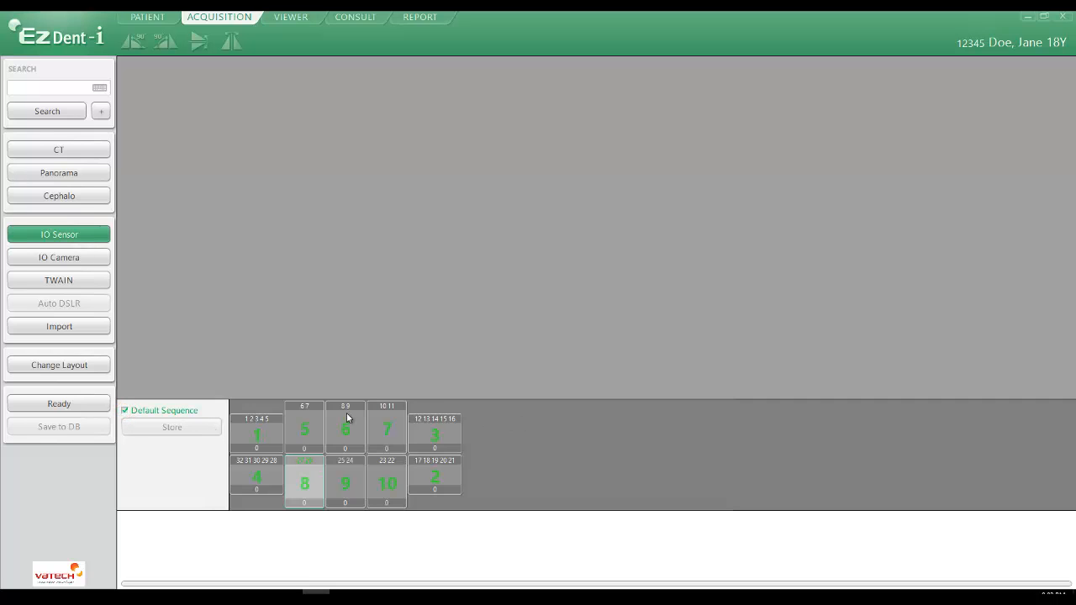
left_click(125, 411)
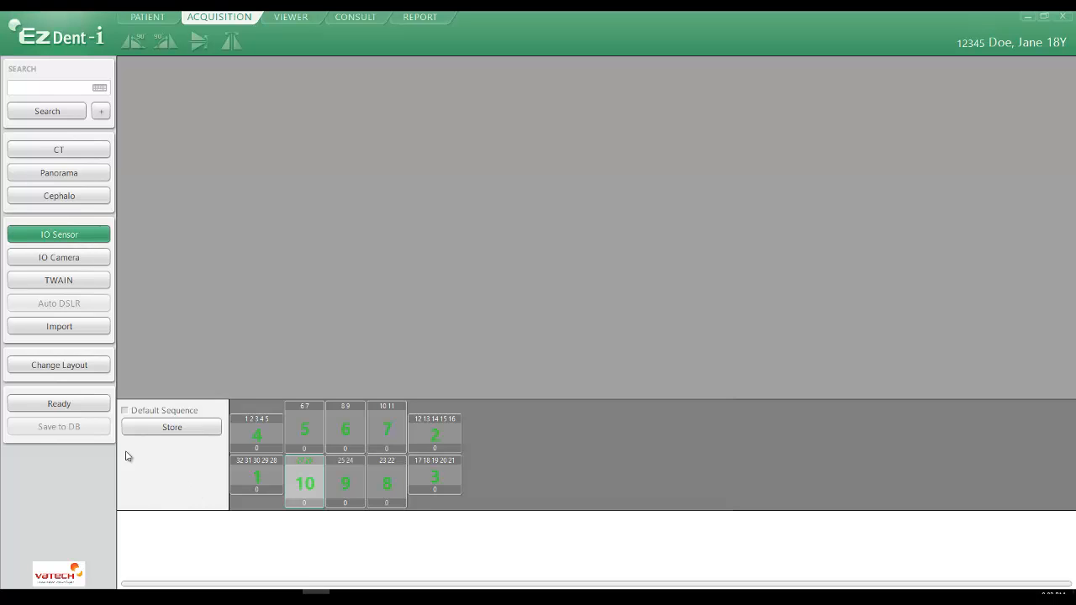
Ready the IO sensor for capture and save the full-mouth series images to the database
left_click(60, 405)
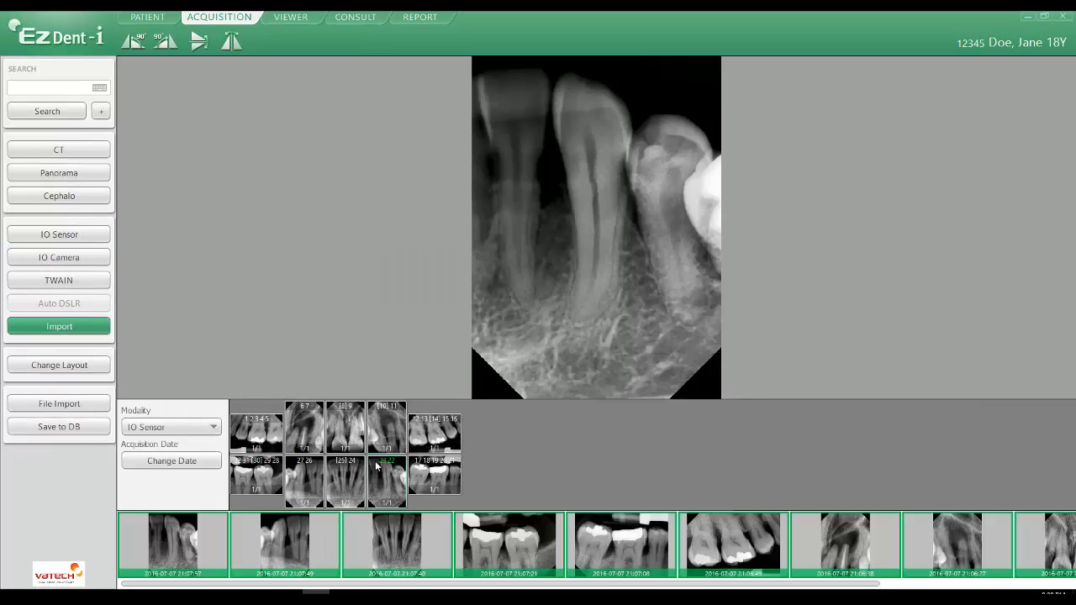
left_click(57, 427)
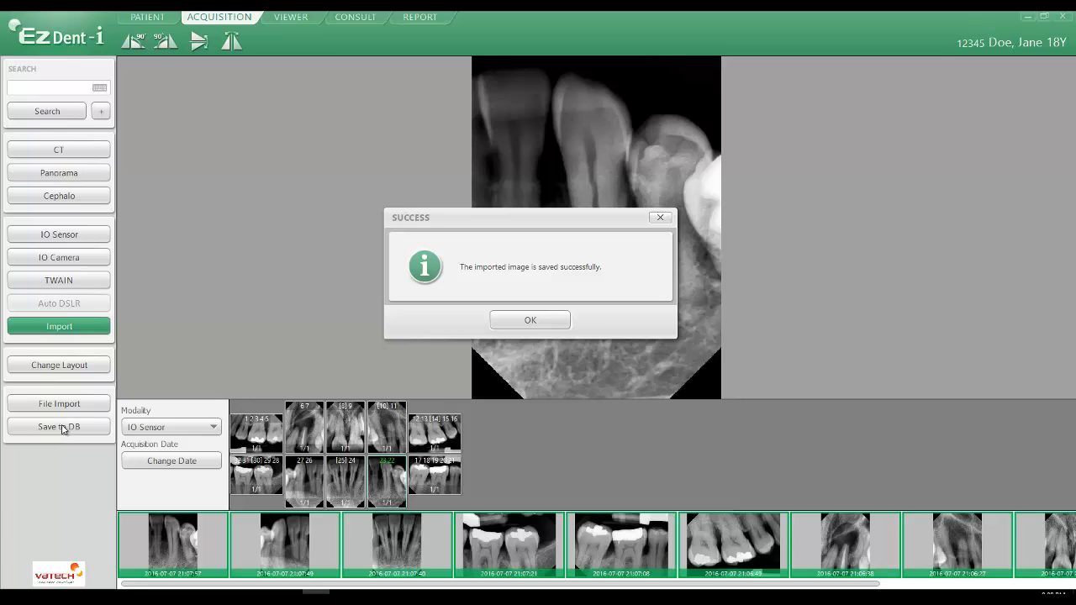
left_click(530, 321)
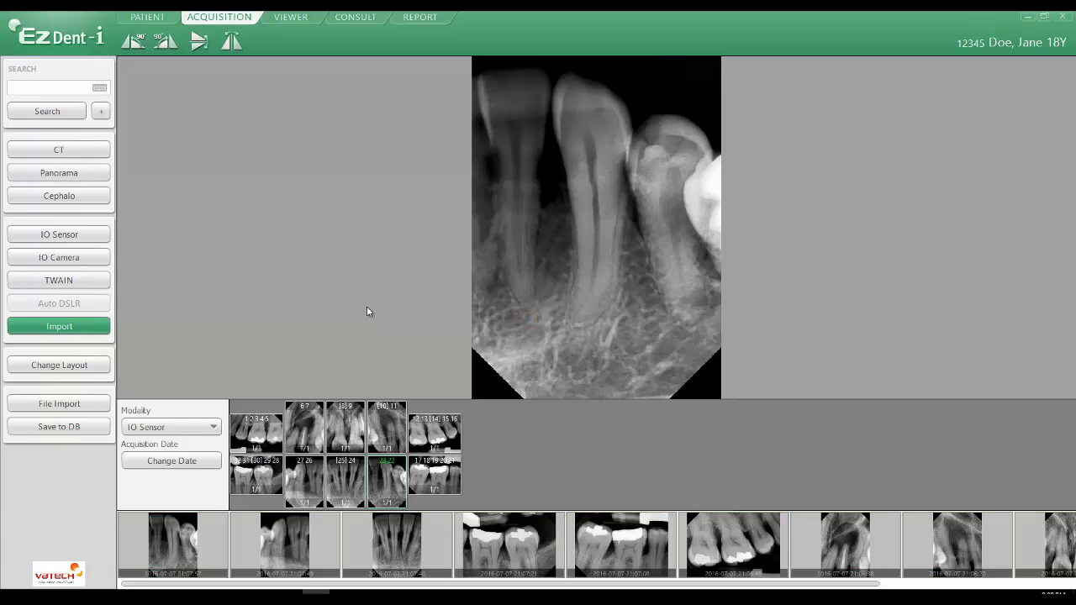
Display the saved images in the viewer with the IO Sensor 10 FMX layout
left_click(302, 19)
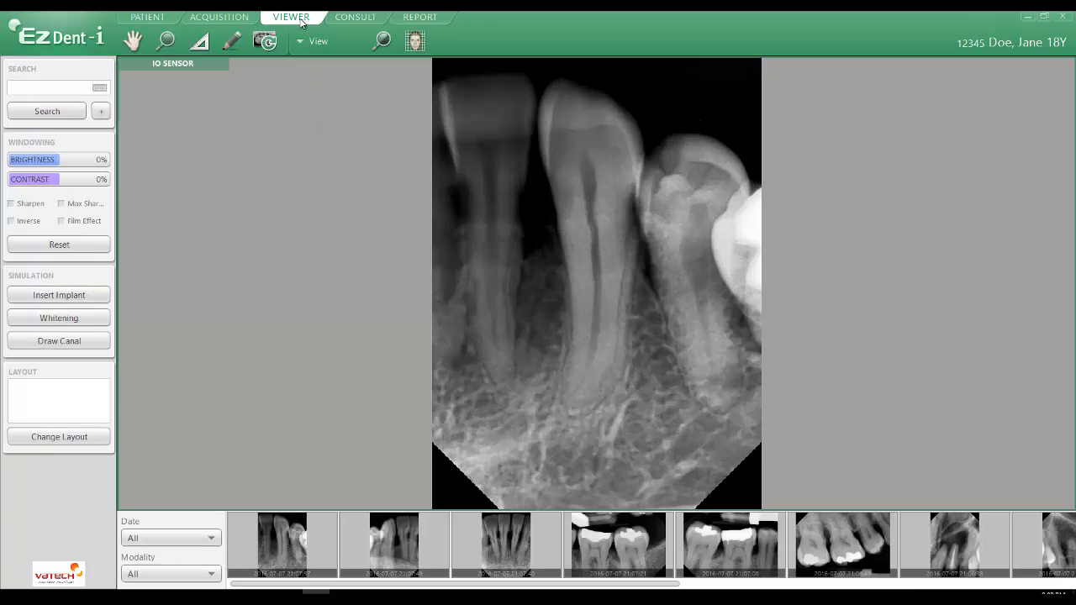
left_click(48, 441)
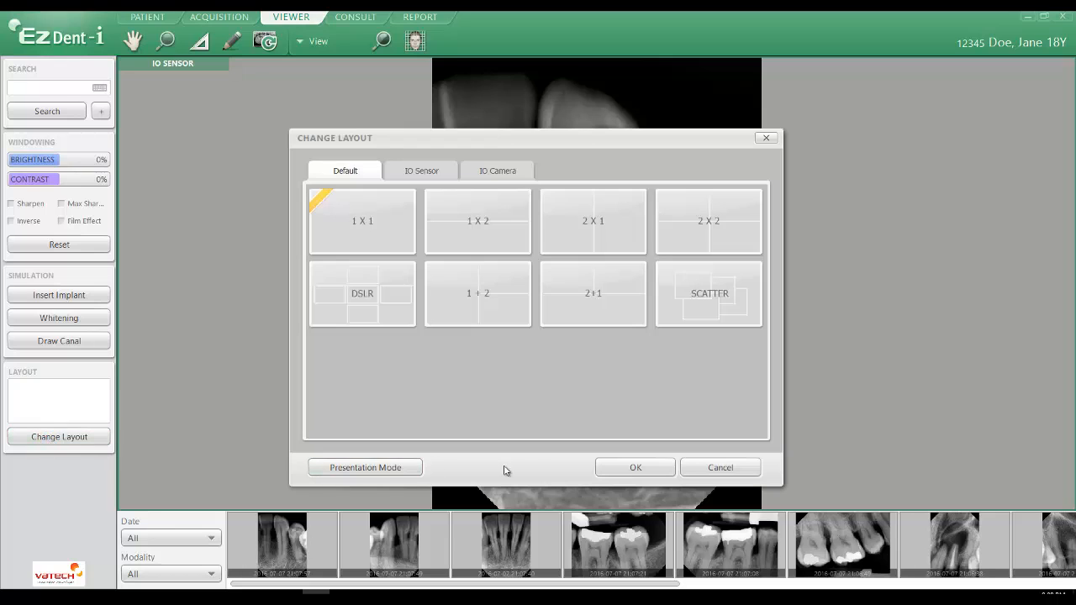
left_click(423, 180)
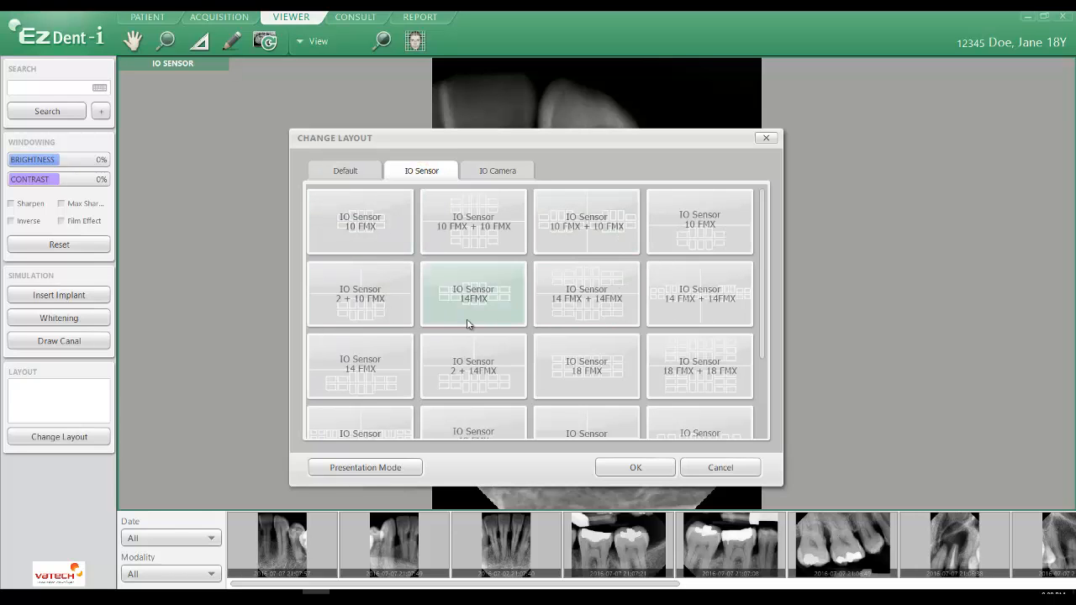
left_click(394, 239)
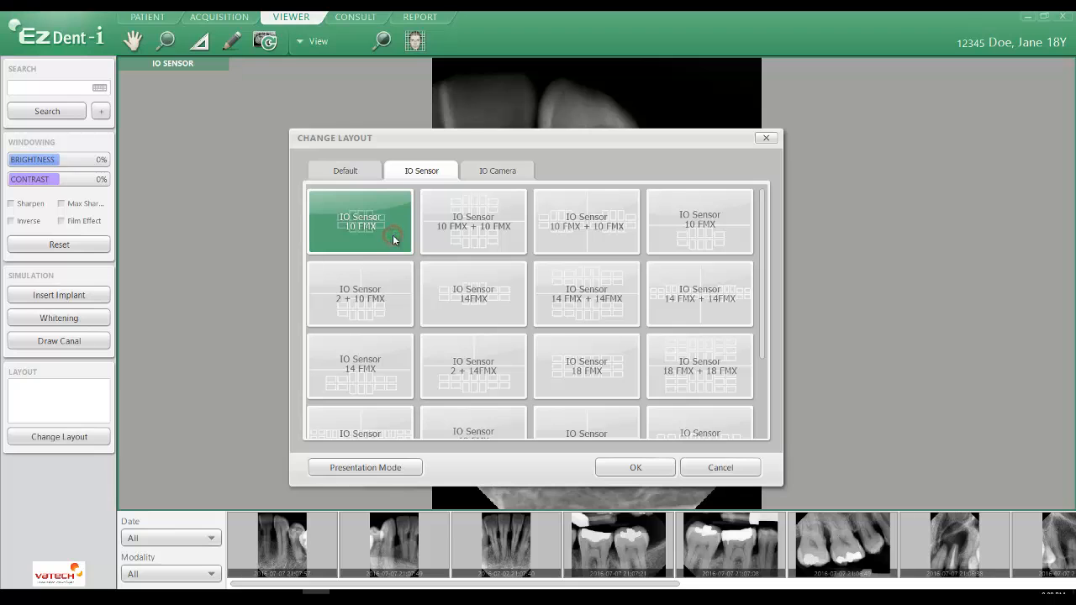
left_click(636, 466)
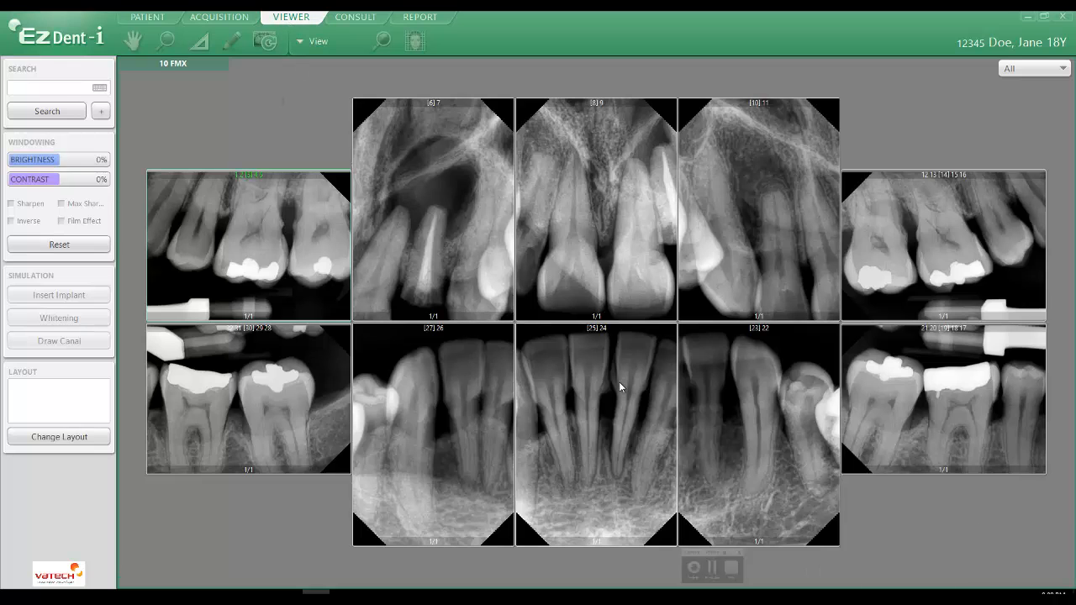
Enlarge the 25 24 image, view it full screen, and return to the full-mouth series
double_click(561, 373)
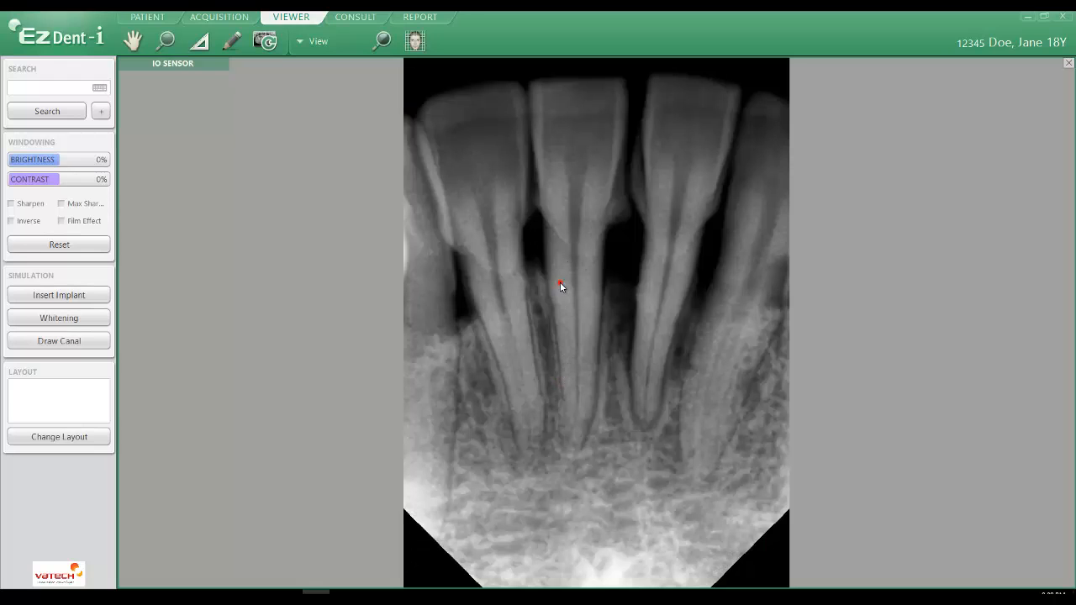
double_click(561, 287)
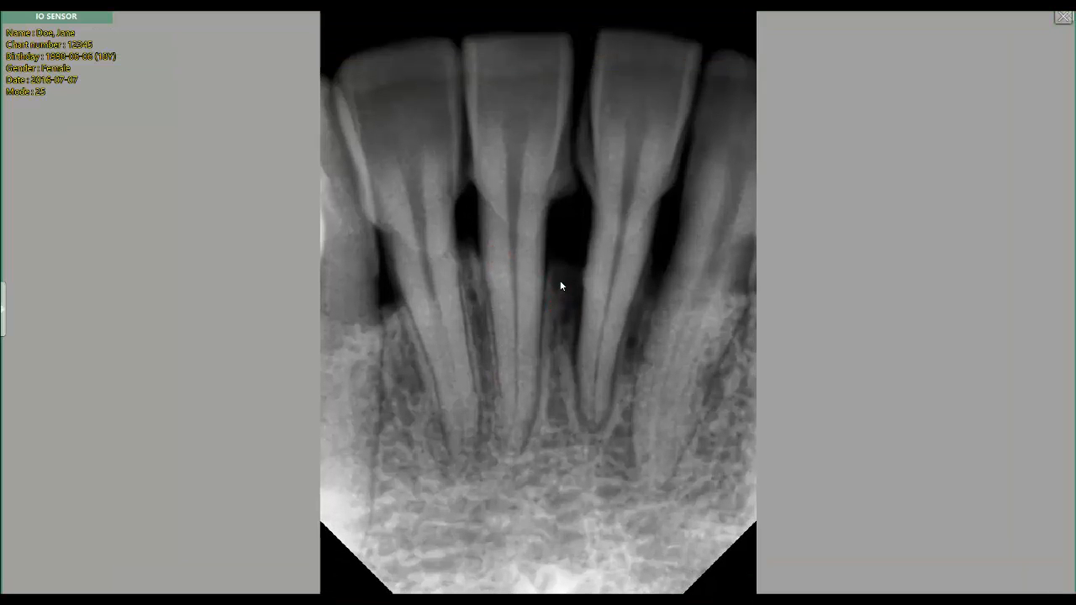
double_click(559, 283)
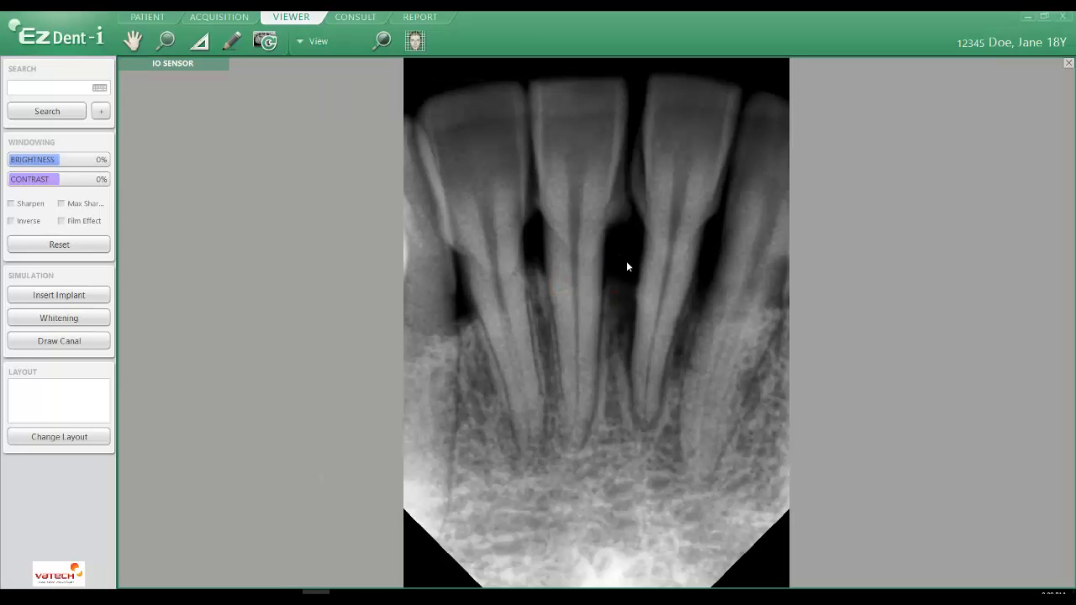
left_click(1069, 63)
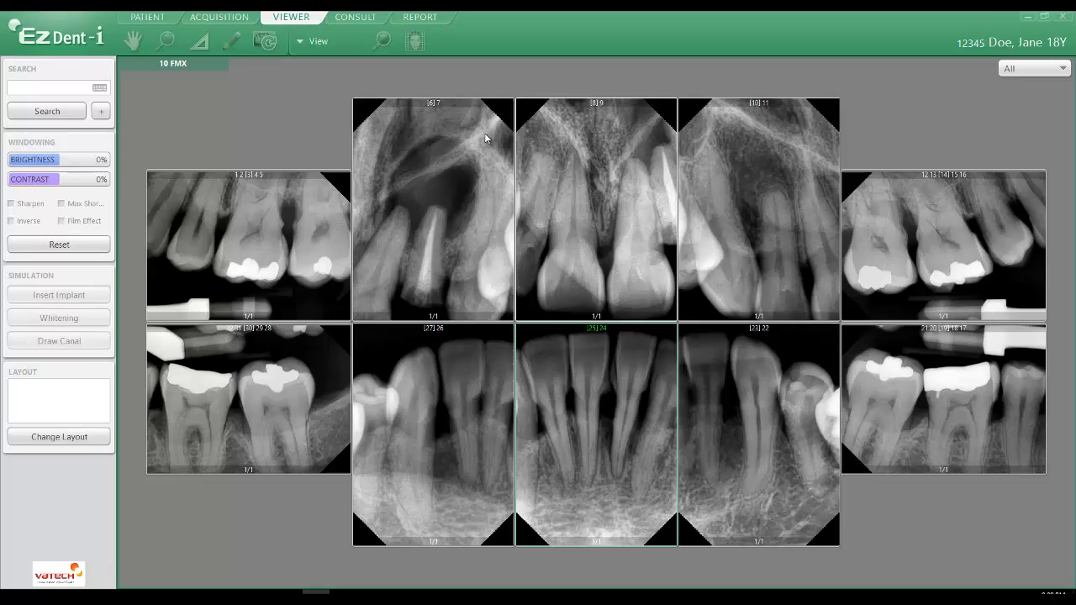
Enlarge the image of teeth 1–5, view it full screen, and leave full-screen view
double_click(259, 240)
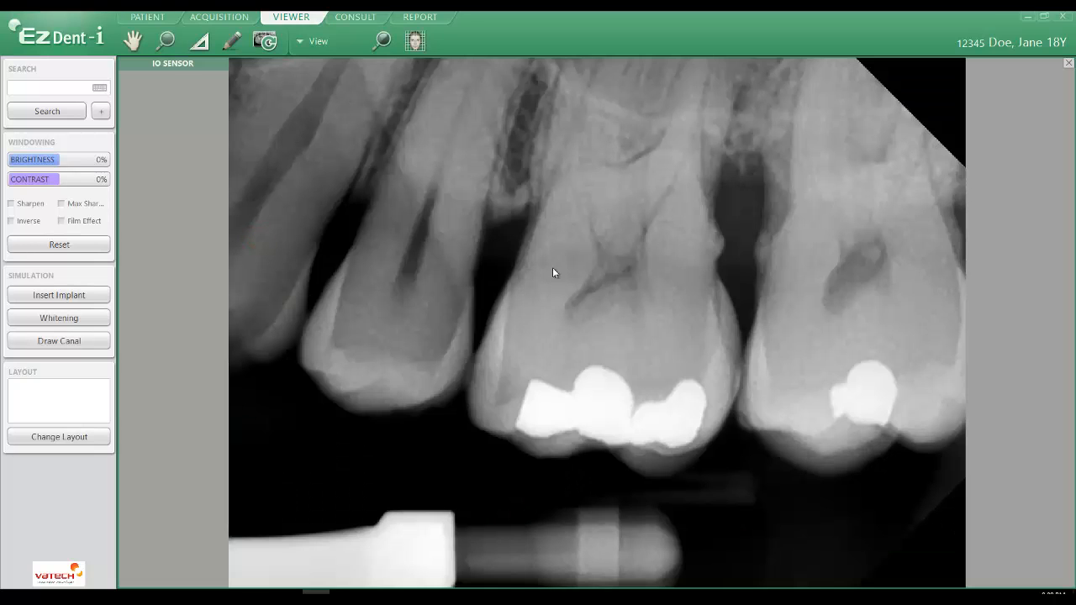
double_click(553, 251)
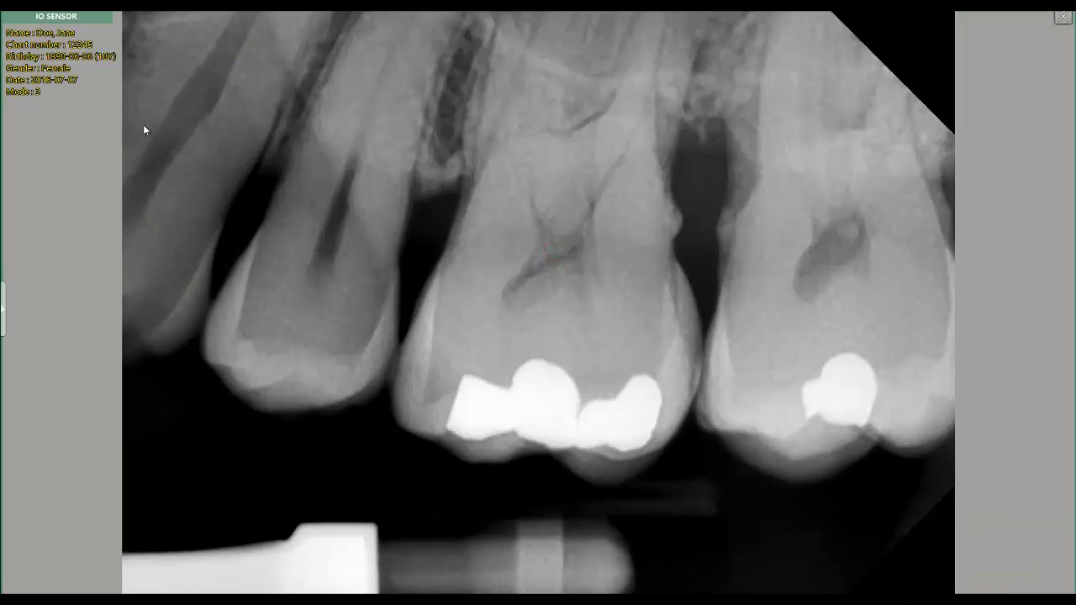
left_click(1062, 18)
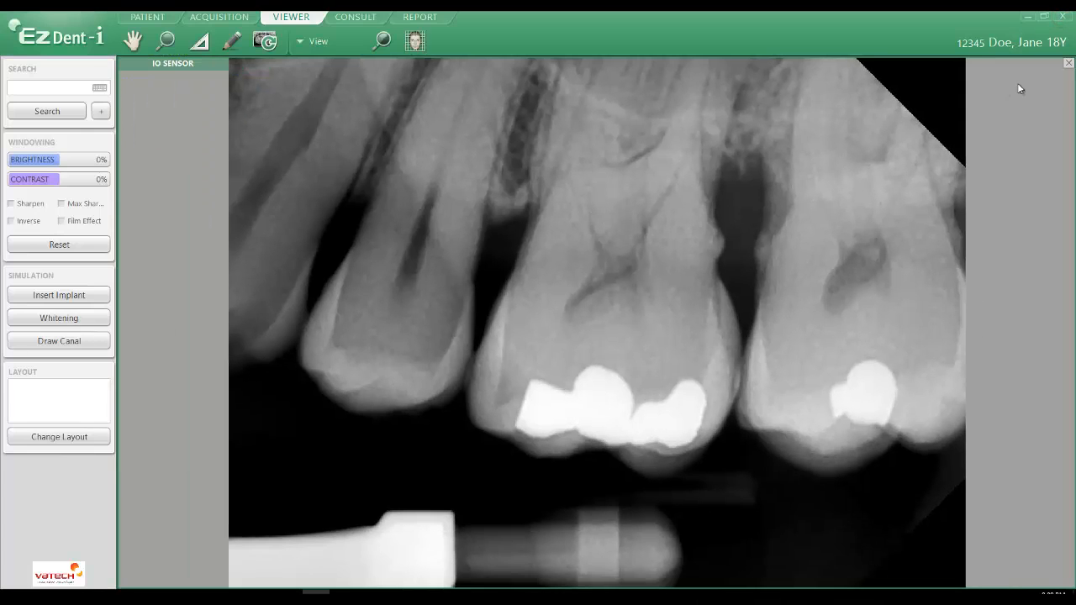
Close the enlarged image, retake the 14 15 16 position with the IO sensor, and save the new image to the database
left_click(1068, 63)
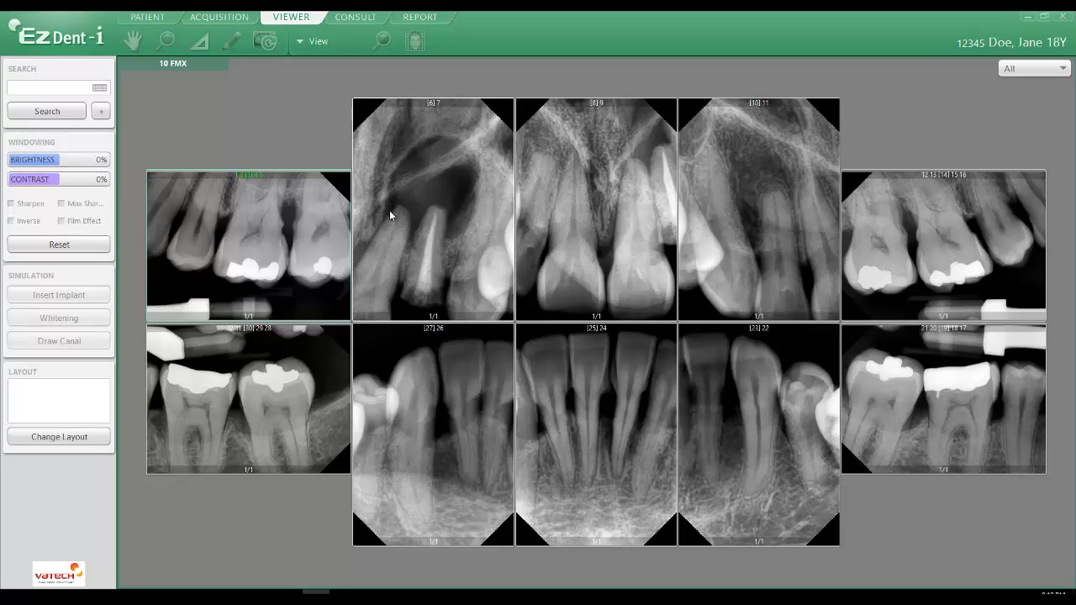
left_click(229, 19)
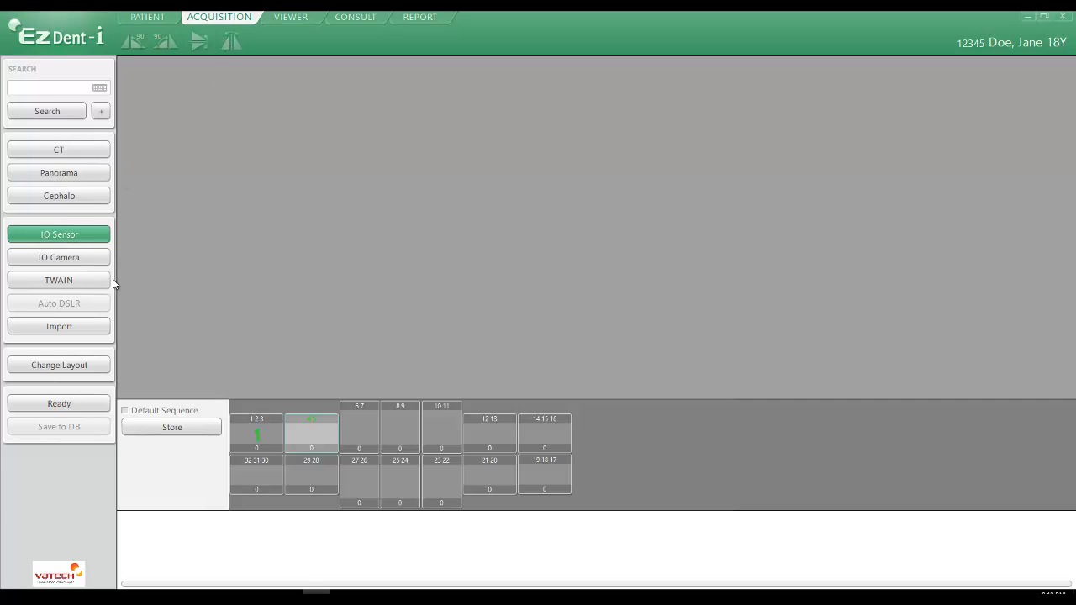
left_click(535, 435)
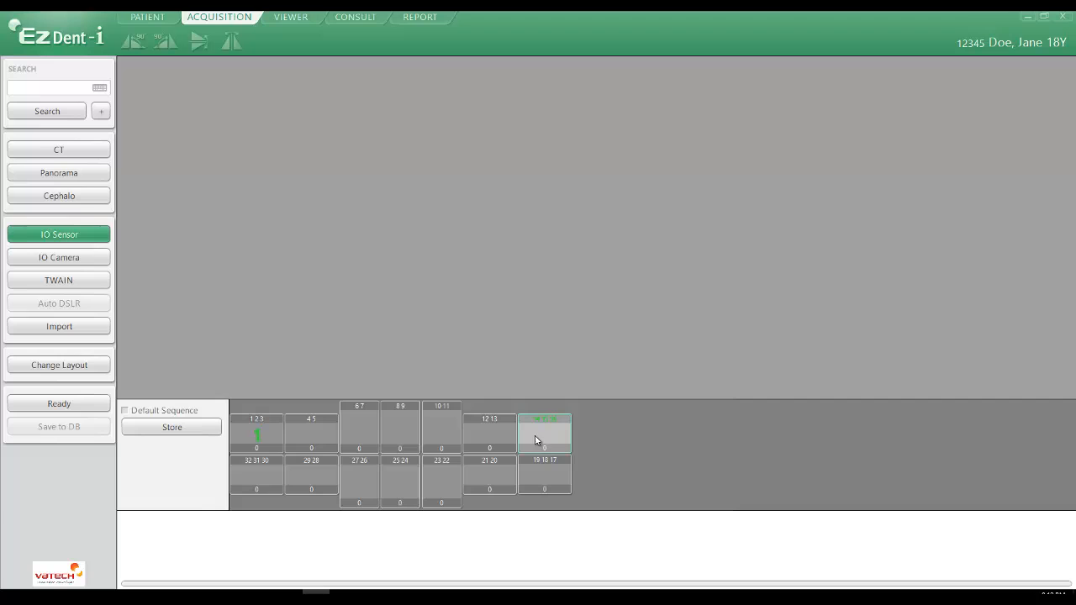
left_click(72, 404)
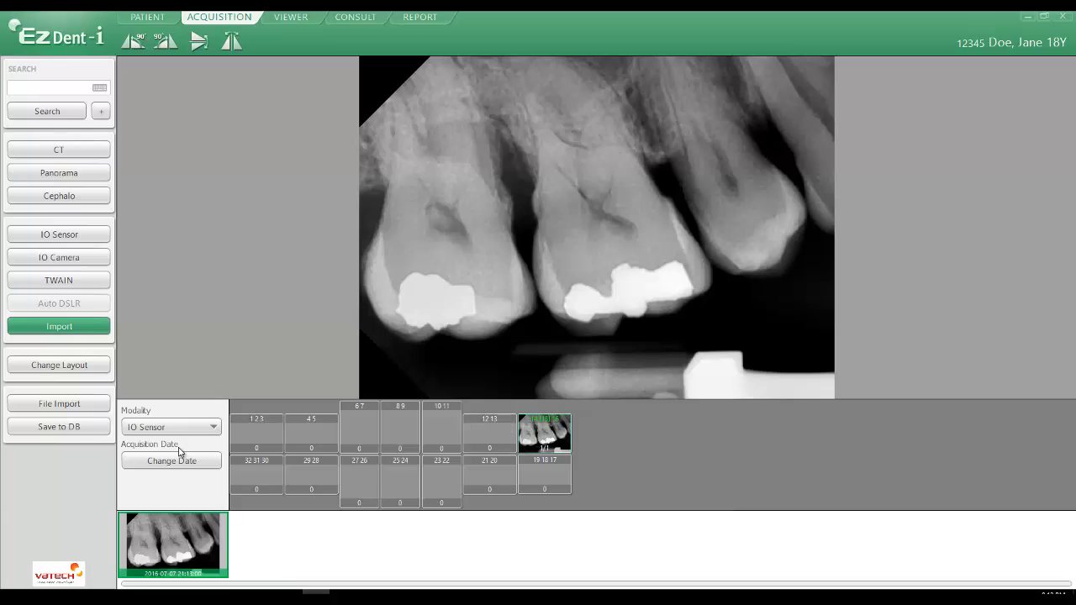
left_click(51, 429)
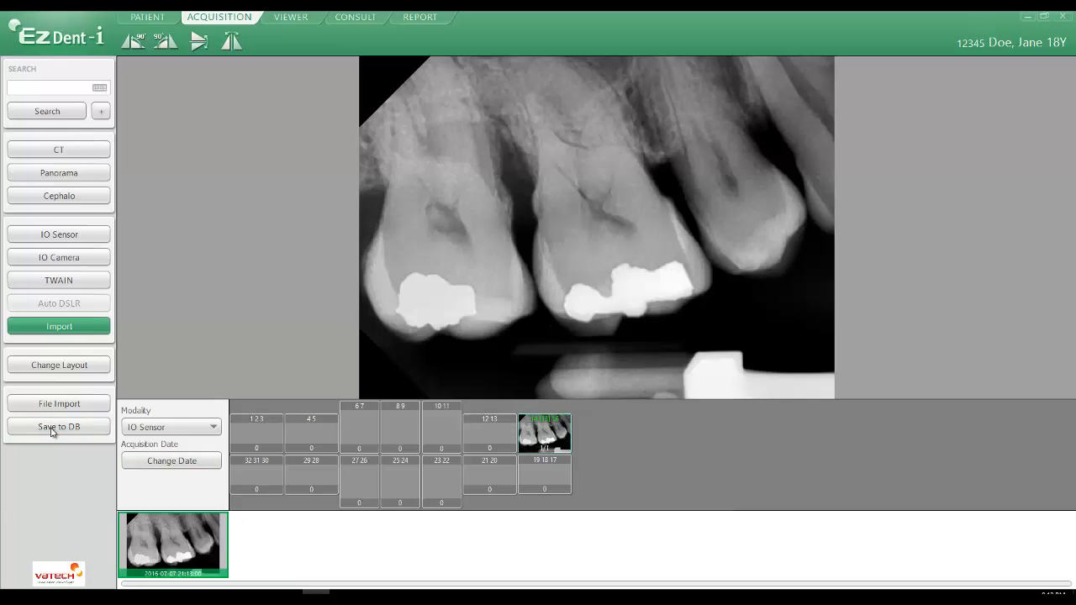
left_click(533, 323)
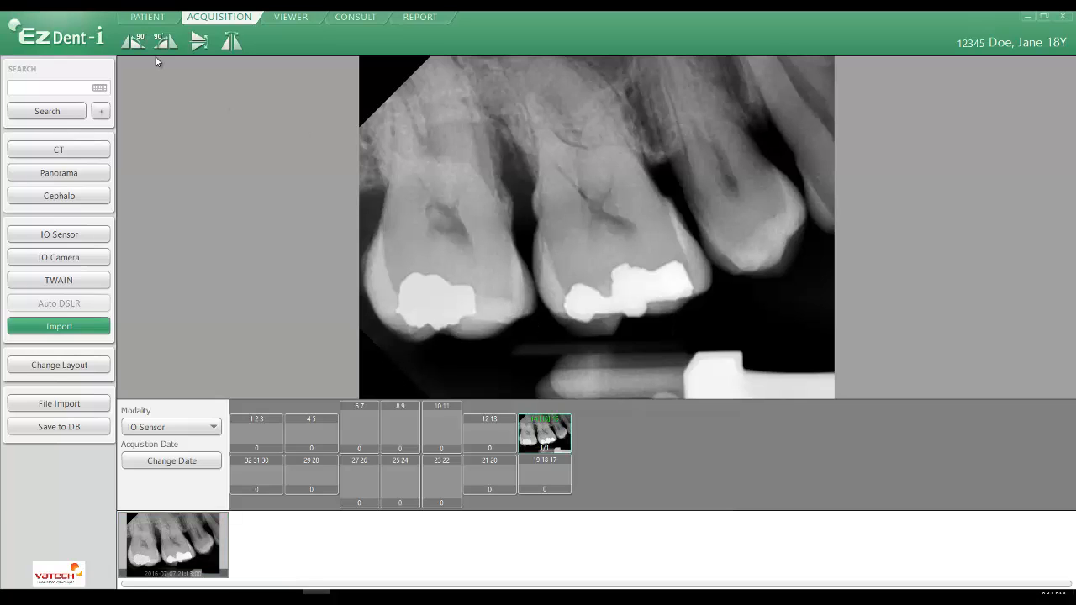
Delete the older duplicate of the retaken molar image from the patient's 2016-07-07 images, entering the deletion password, and reopen the full-mouth series in the viewer
left_click(150, 20)
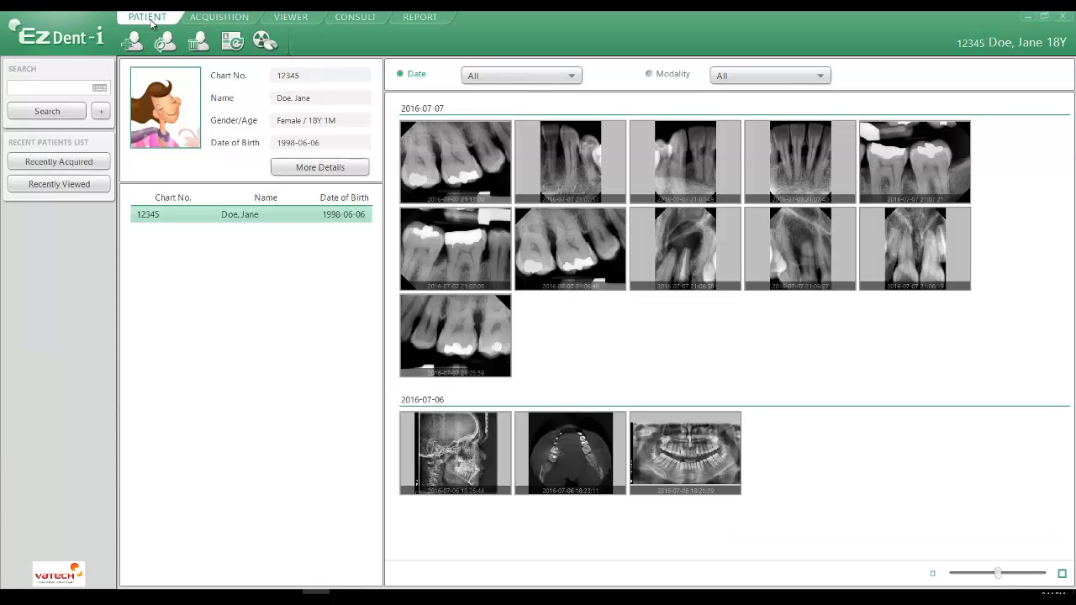
left_click(560, 238)
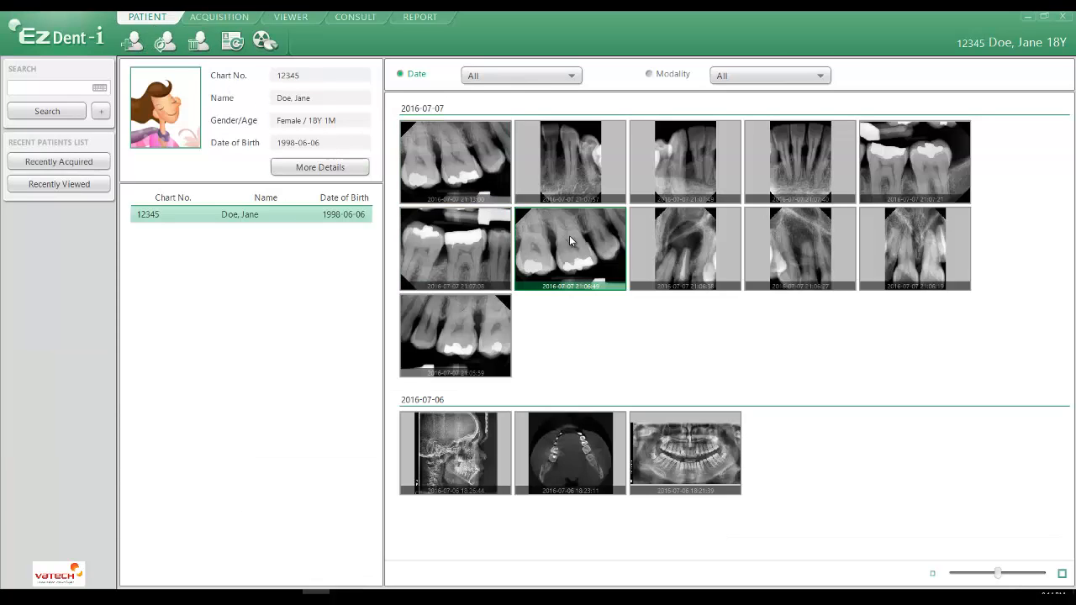
right_click(572, 239)
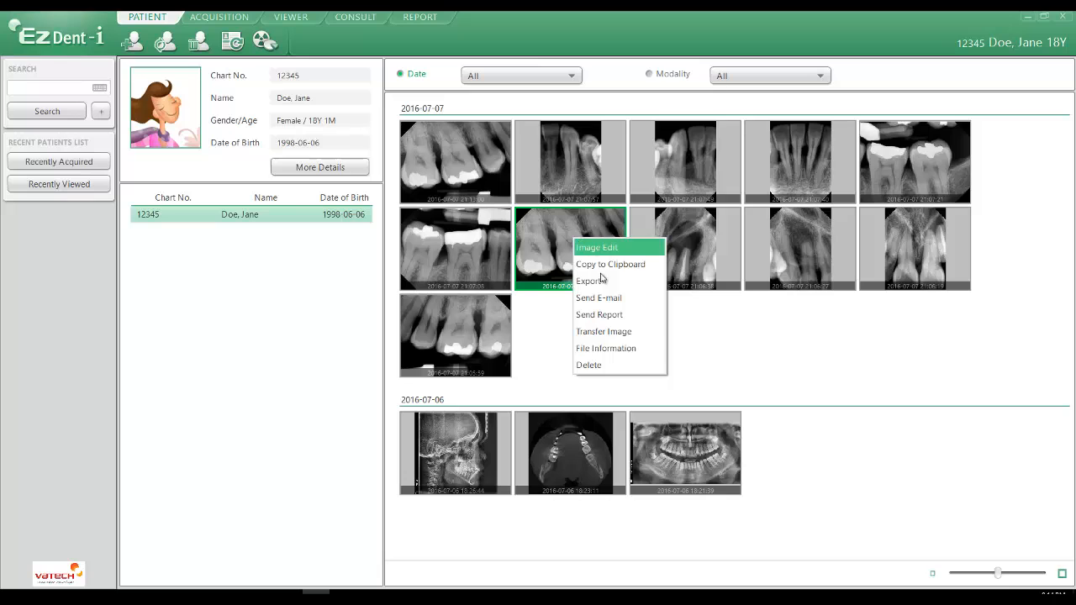
left_click(602, 365)
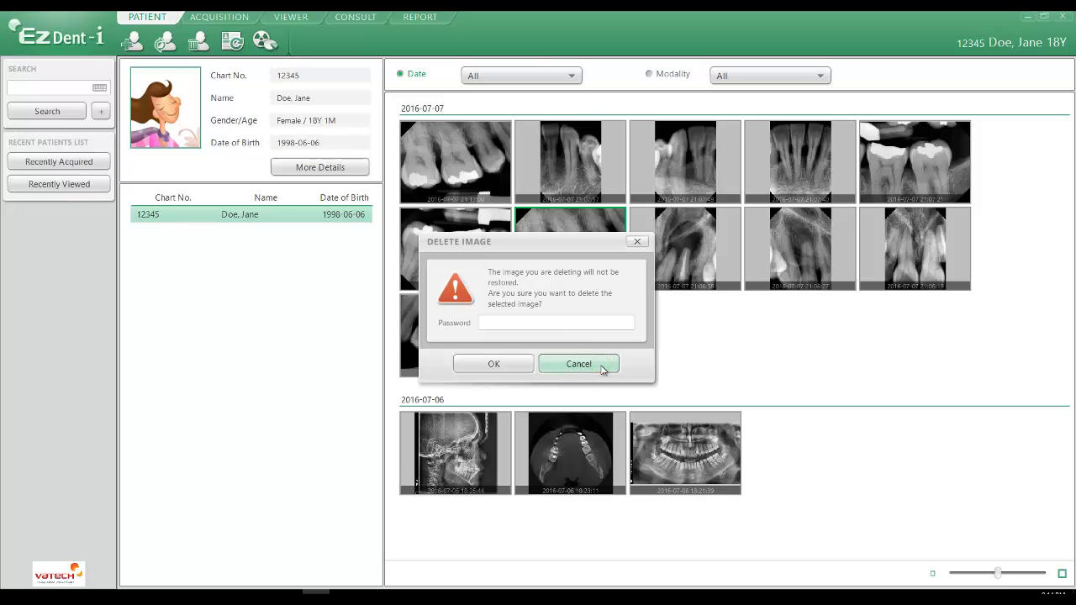
left_click(517, 323)
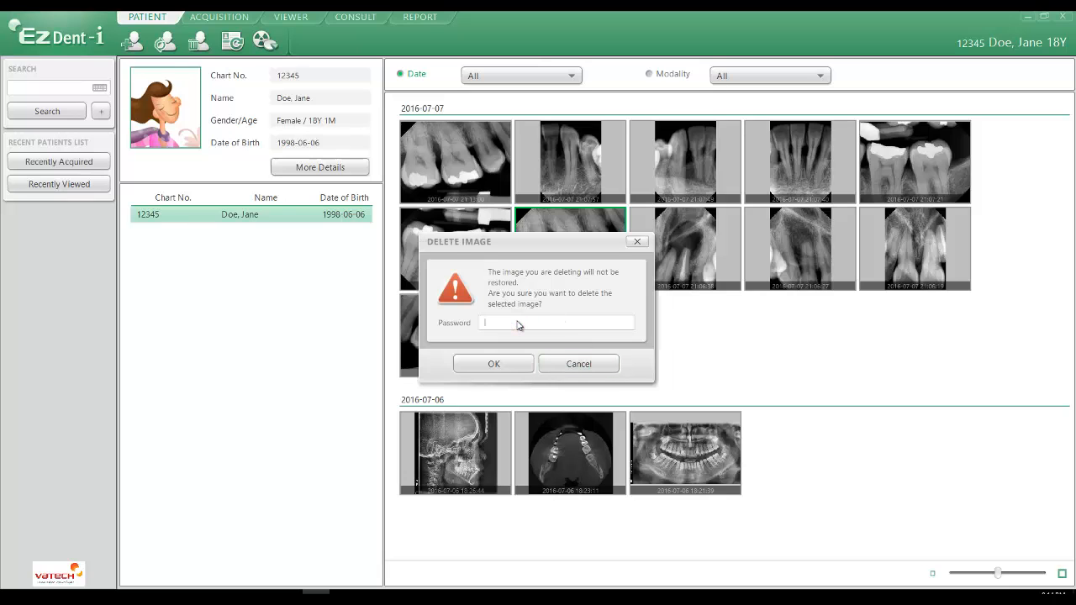
type("***")
left_click(505, 365)
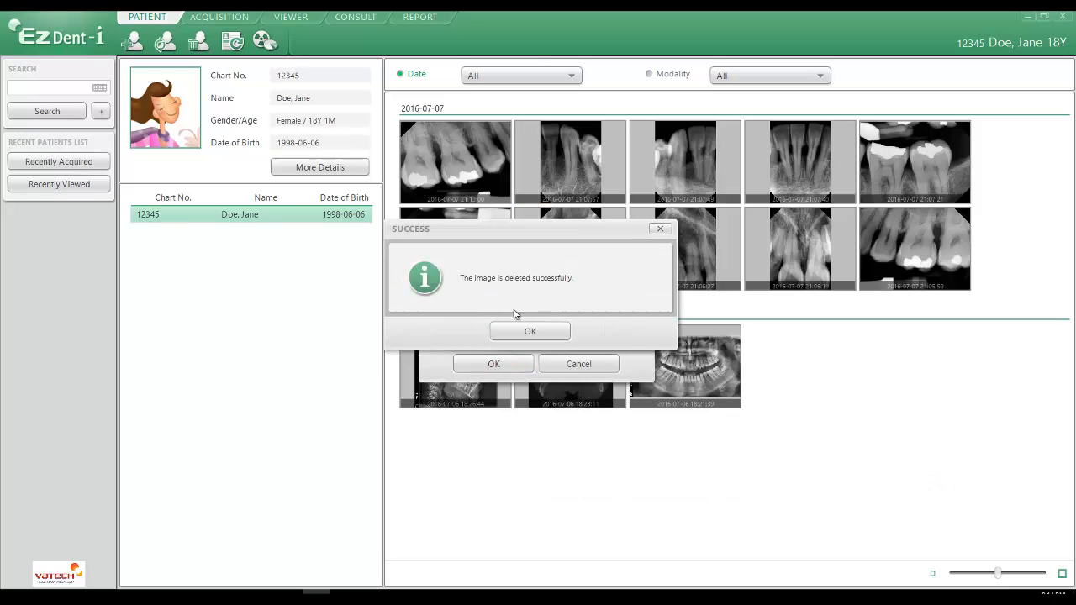
left_click(540, 330)
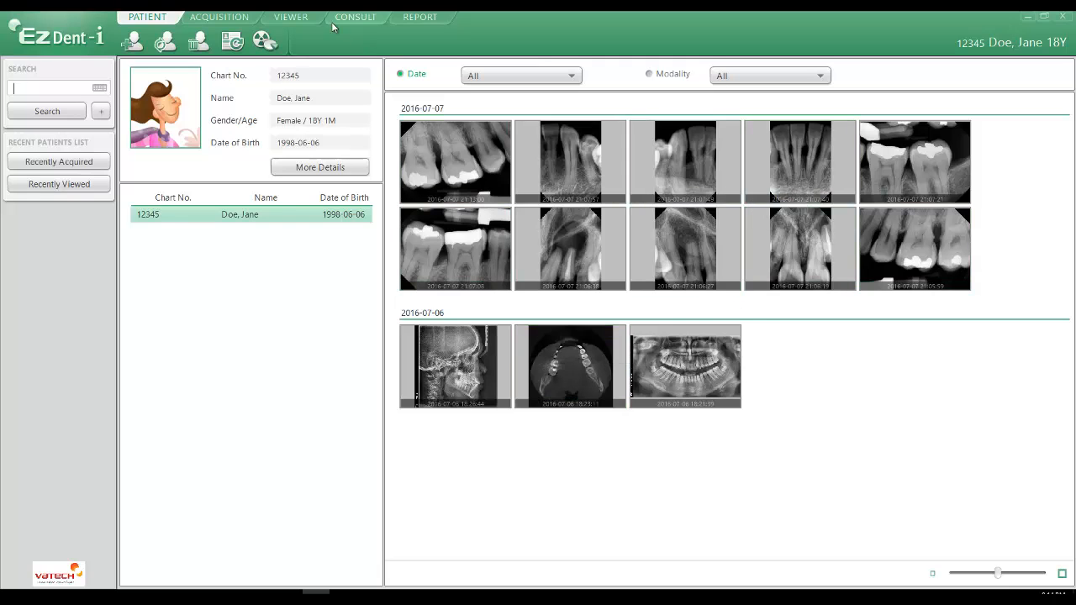
left_click(292, 18)
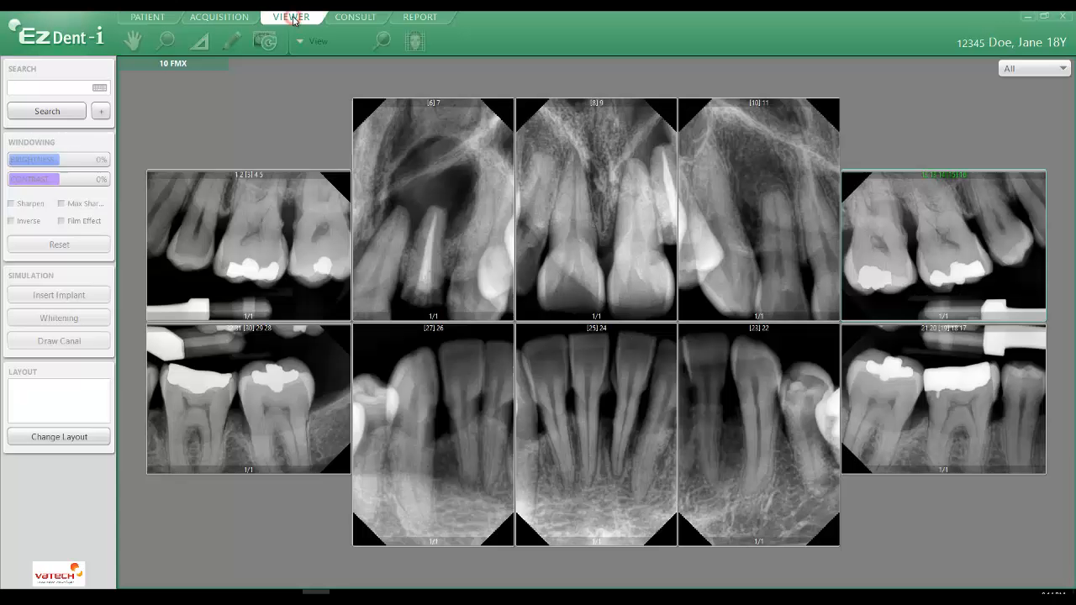